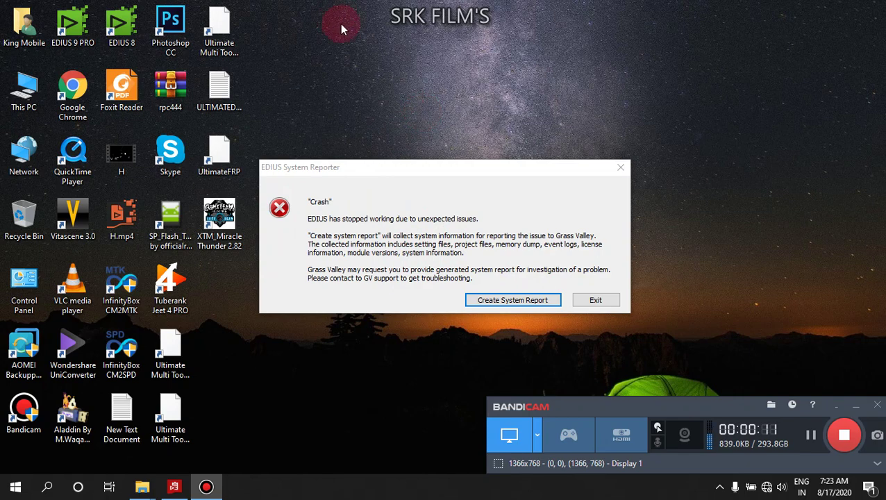
pyautogui.rightClick(359, 43)
pyautogui.click(411, 84)
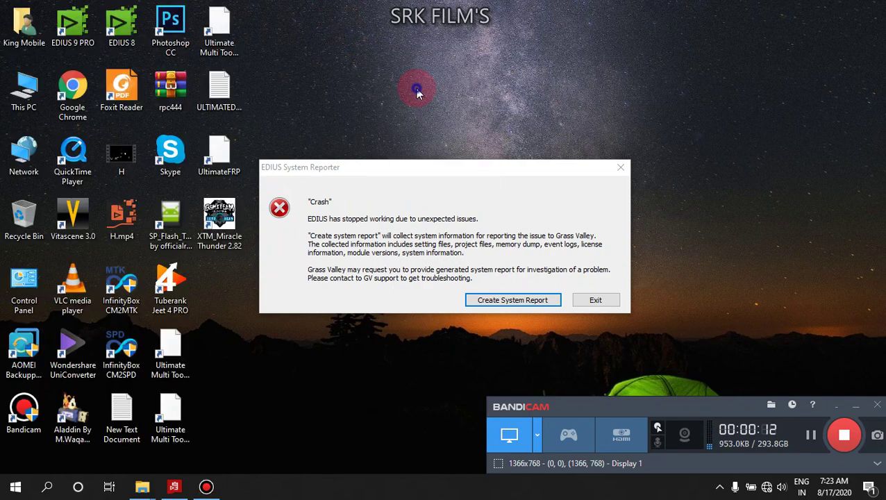
pyautogui.rightClick(415, 89)
pyautogui.click(453, 127)
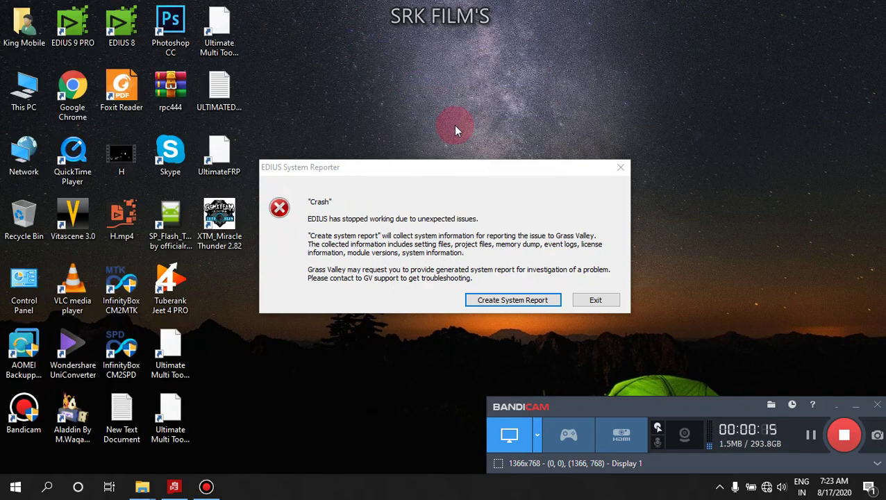
# Draw red rectangles around the EDIUS System Reporter dialog, its "Crash" heading and the line saying EDIUS has stopped working
pyautogui.moveTo(610, 7)
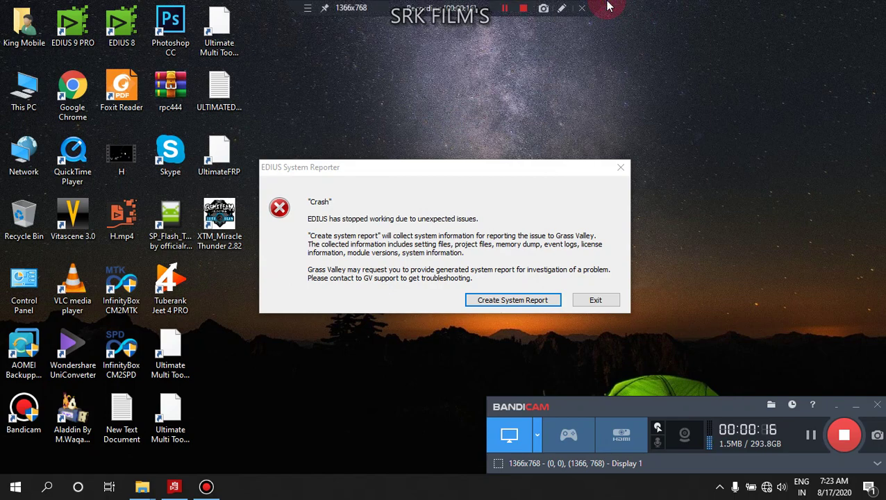
pyautogui.click(562, 7)
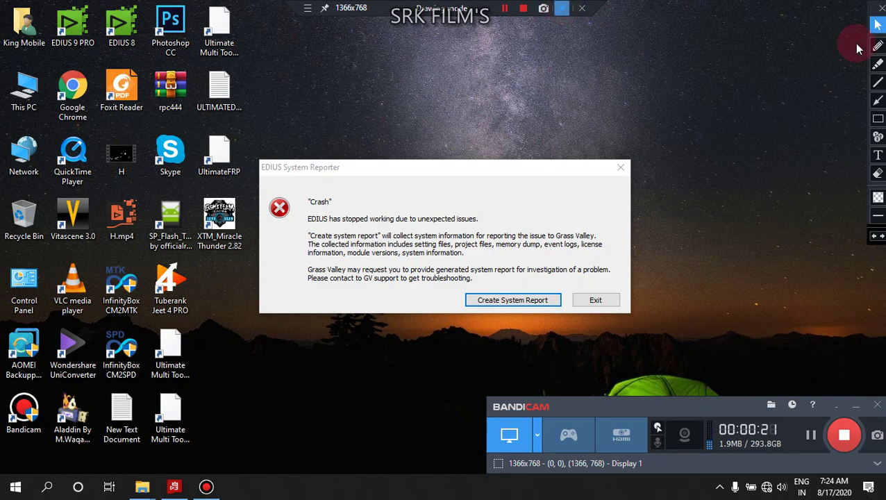
pyautogui.click(877, 118)
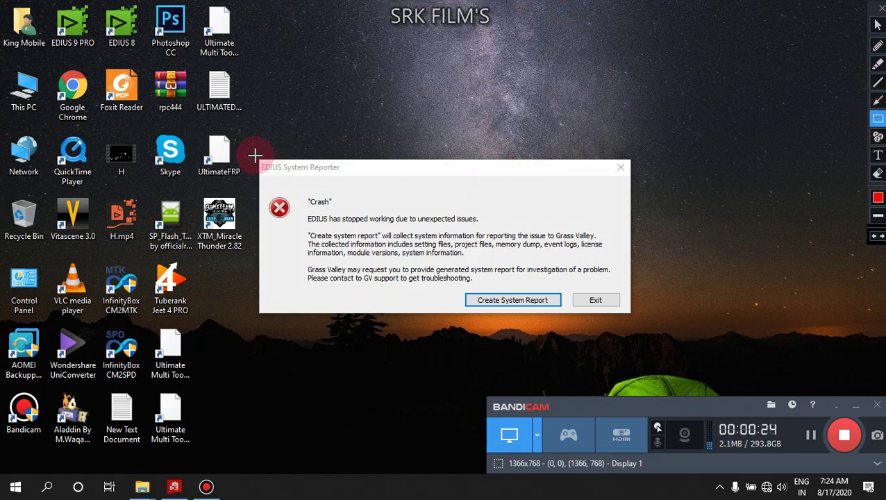
pyautogui.moveTo(255, 154); pyautogui.dragTo(445, 224)
pyautogui.moveTo(513, 244); pyautogui.dragTo(638, 319)
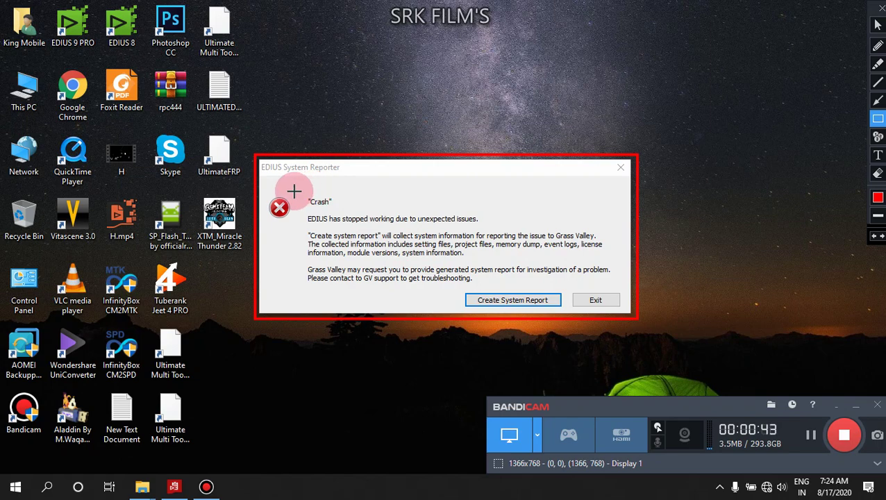
pyautogui.moveTo(293, 192)
pyautogui.mouseDown()
pyautogui.moveTo(361, 213)
pyautogui.moveTo(353, 210)
pyautogui.mouseUp()
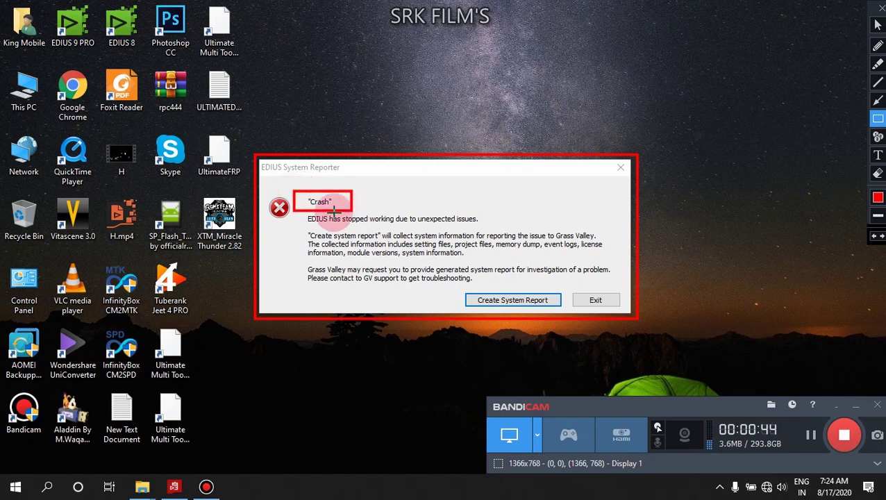
pyautogui.moveTo(290, 212)
pyautogui.mouseDown()
pyautogui.moveTo(399, 211)
pyautogui.moveTo(549, 232)
pyautogui.moveTo(521, 227)
pyautogui.mouseUp()
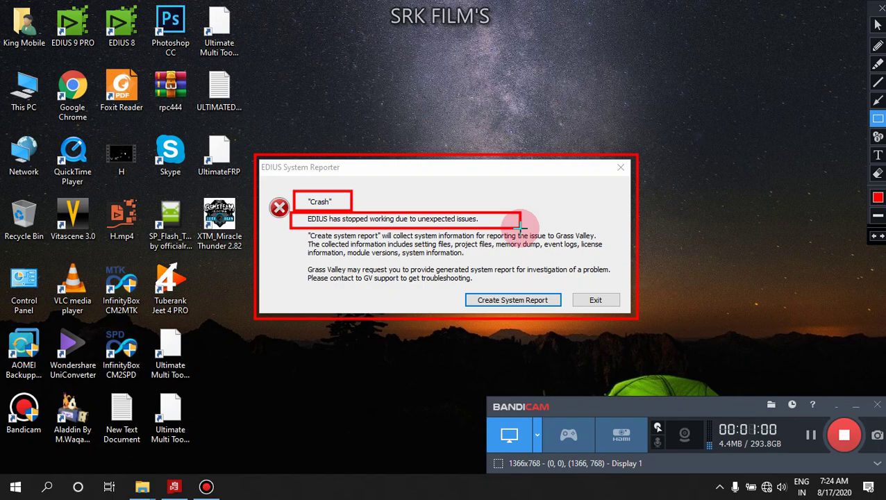
# Undo the three red rectangles and return from the rectangle tool to the normal pointer
pyautogui.hotkey('ctrl', 'z')
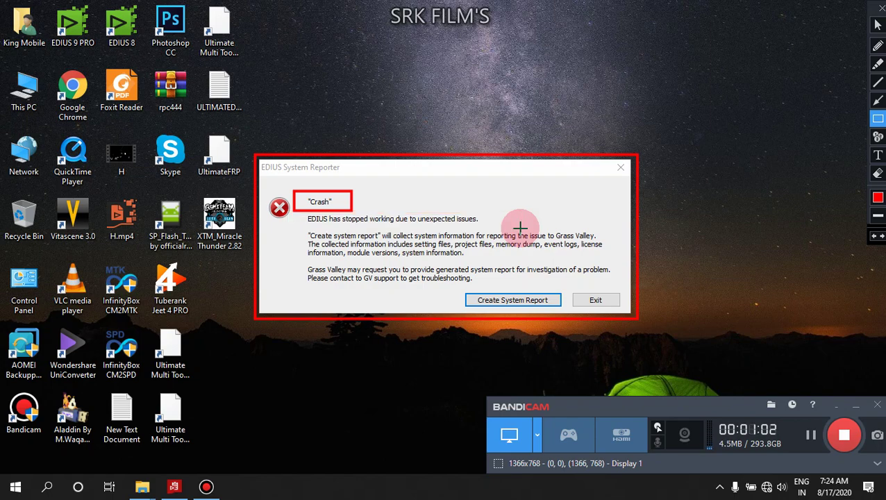
pyautogui.hotkey('ctrl', 'z')
pyautogui.hotkey('ctrl', 'z')
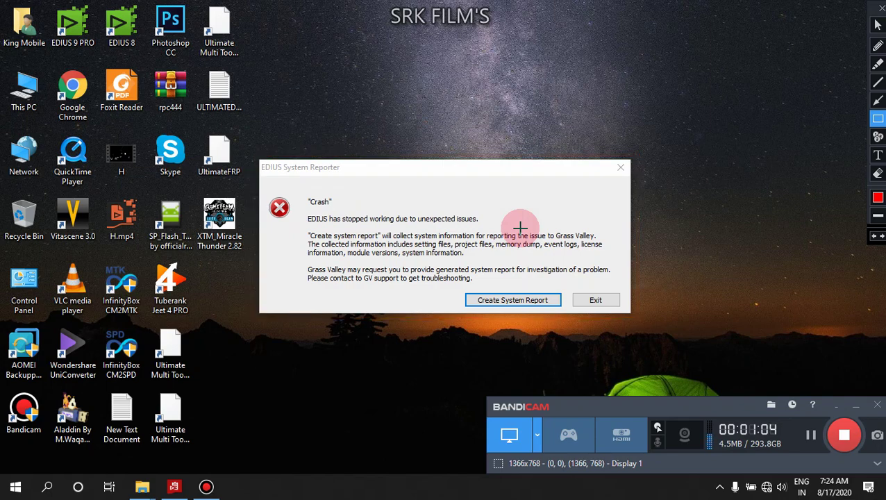
pyautogui.click(874, 26)
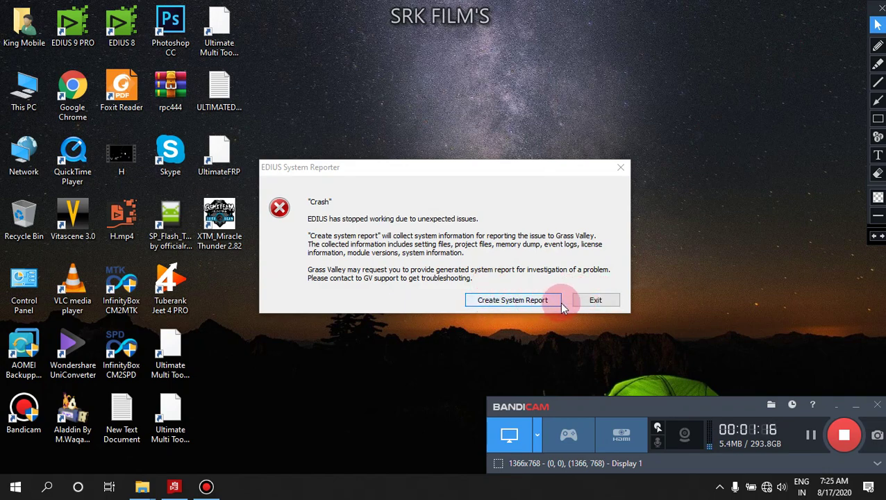
# Exit the EDIUS System Reporter, cancelling the saving of a system report
pyautogui.click(490, 301)
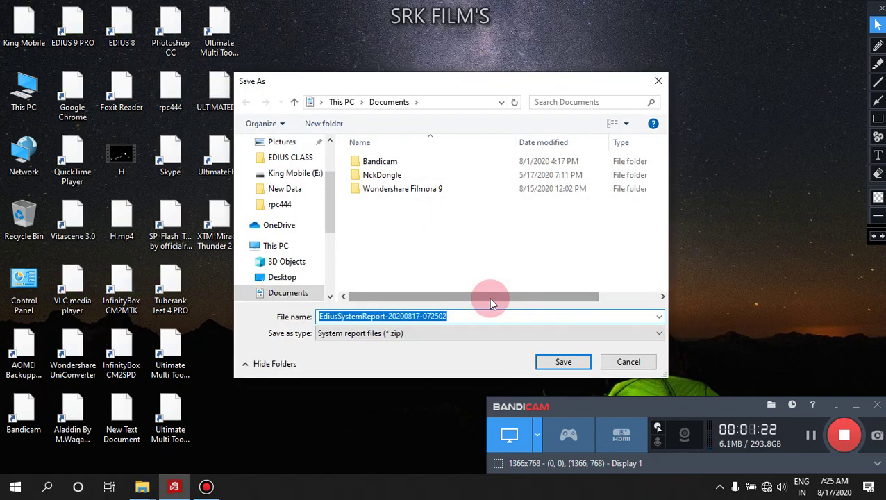
pyautogui.click(626, 362)
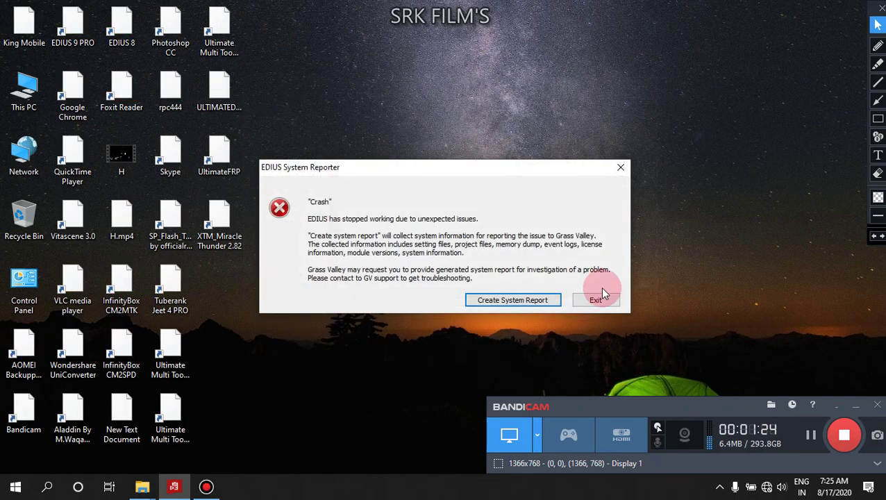
pyautogui.click(597, 298)
pyautogui.rightClick(445, 174)
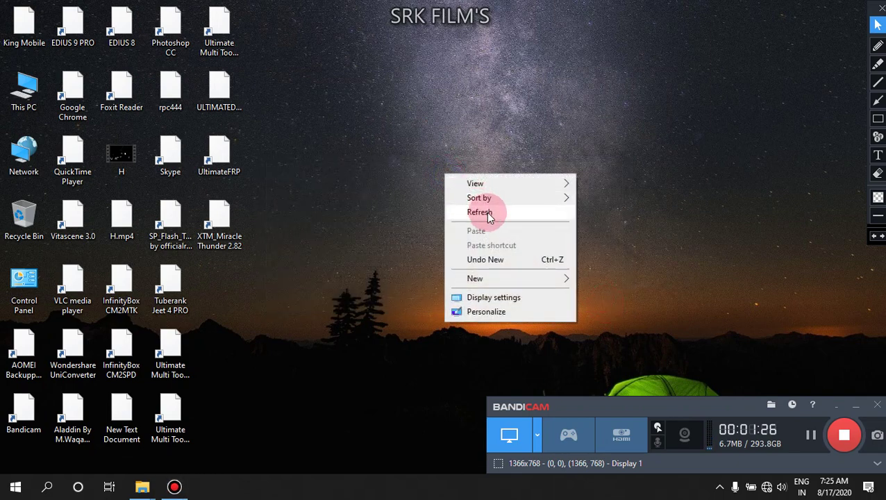
pyautogui.click(488, 214)
pyautogui.rightClick(417, 168)
pyautogui.click(461, 209)
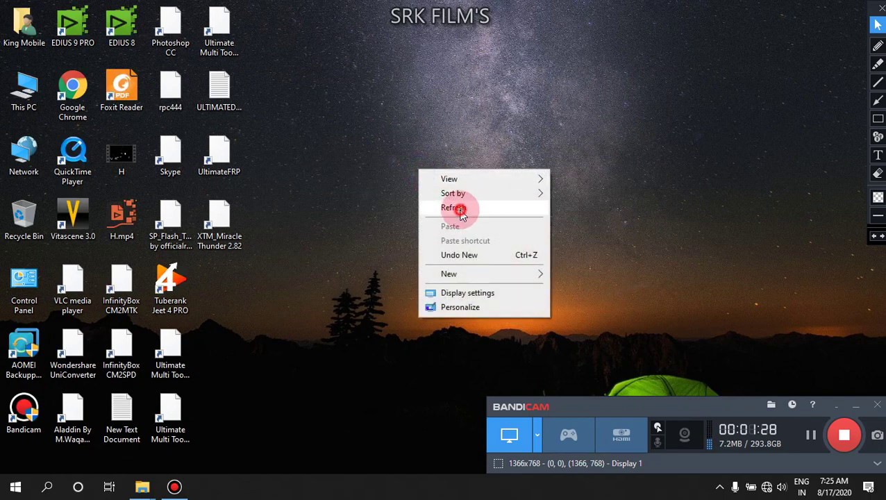
pyautogui.rightClick(383, 178)
pyautogui.click(425, 218)
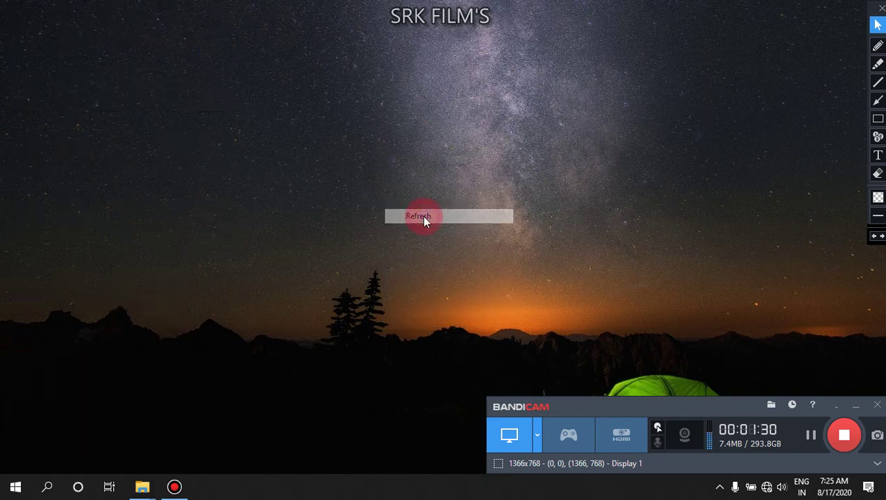
pyautogui.rightClick(365, 145)
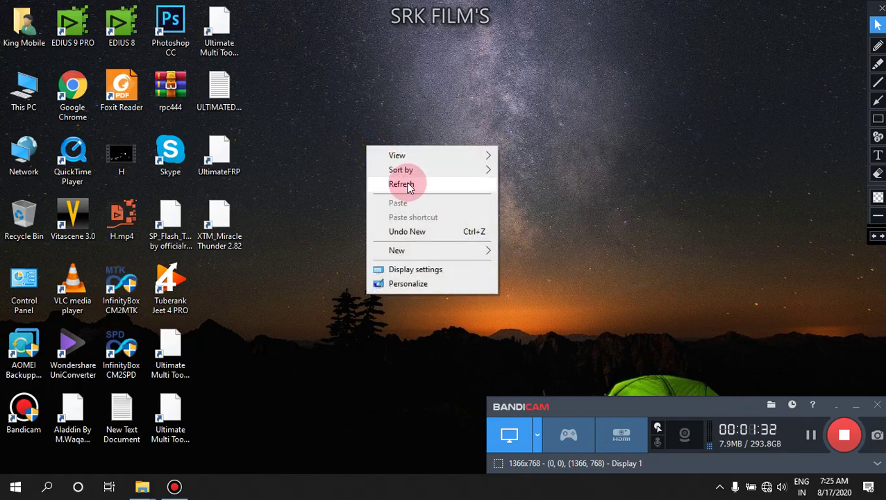
pyautogui.click(408, 187)
pyautogui.rightClick(353, 139)
pyautogui.click(408, 185)
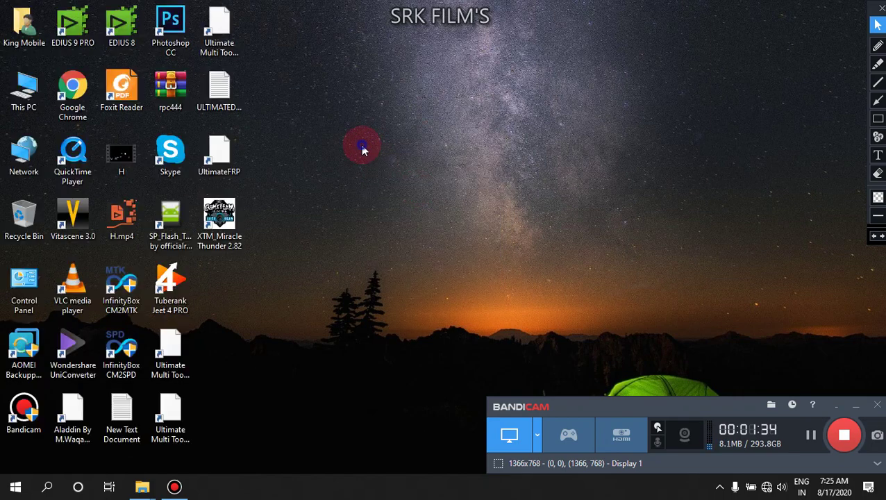
pyautogui.rightClick(362, 149)
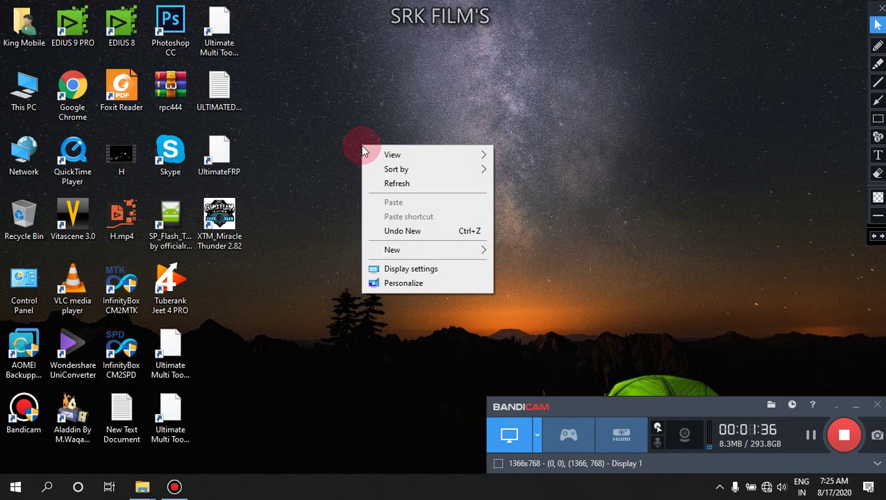
pyautogui.click(387, 183)
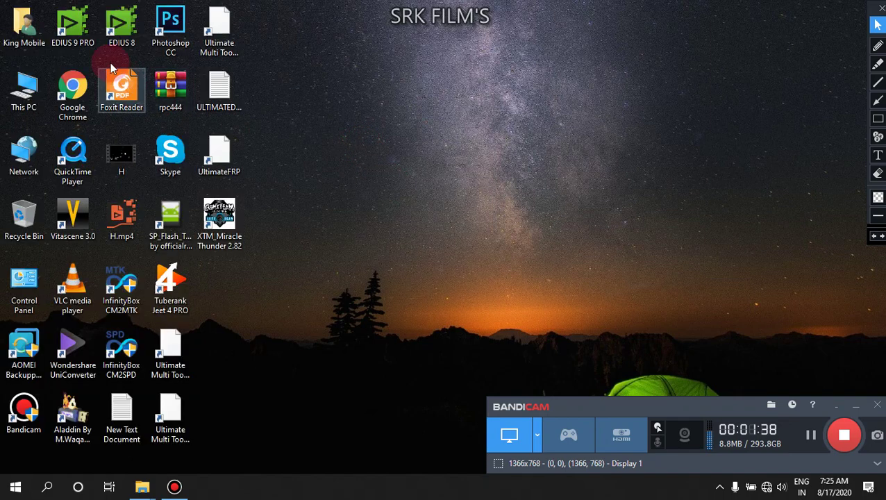
# Launch EDIUS 9 PRO from the desktop
pyautogui.click(59, 16)
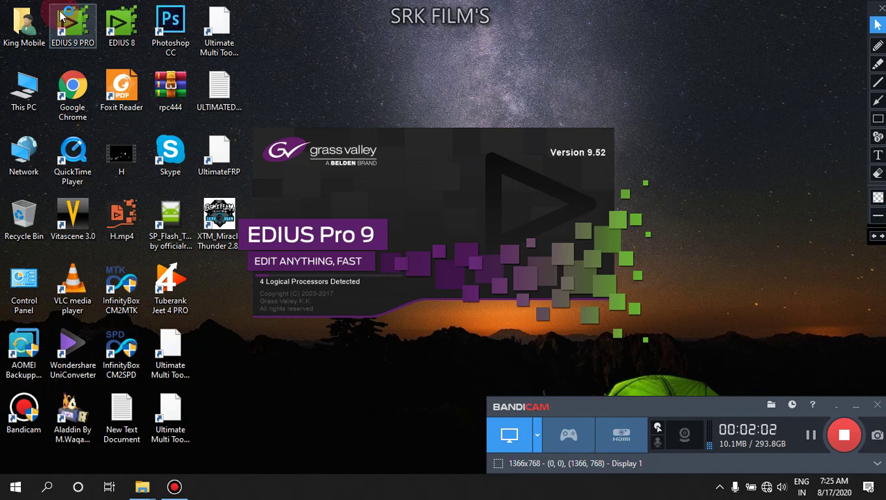
pyautogui.rightClick(300, 33)
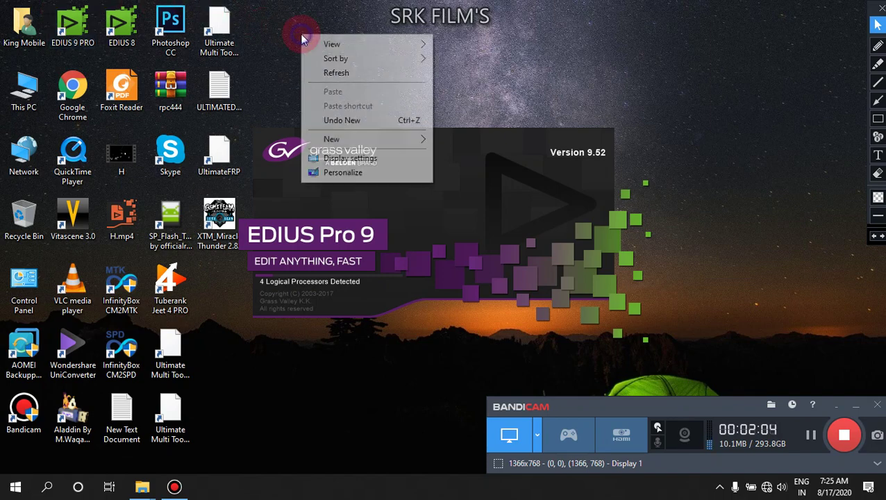
pyautogui.click(345, 71)
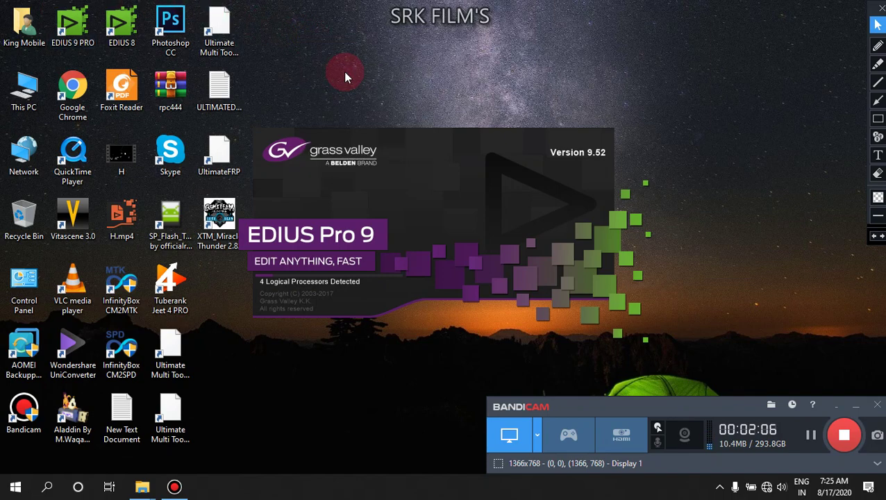
pyautogui.rightClick(321, 47)
pyautogui.click(373, 91)
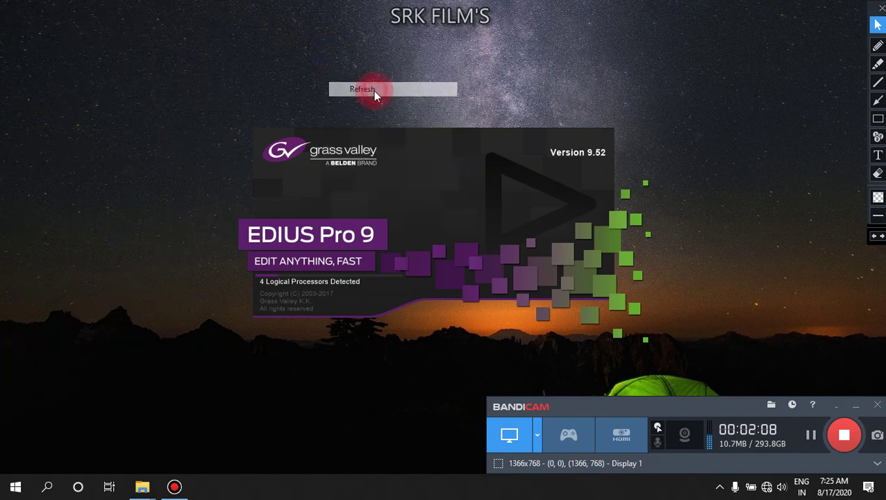
pyautogui.rightClick(332, 32)
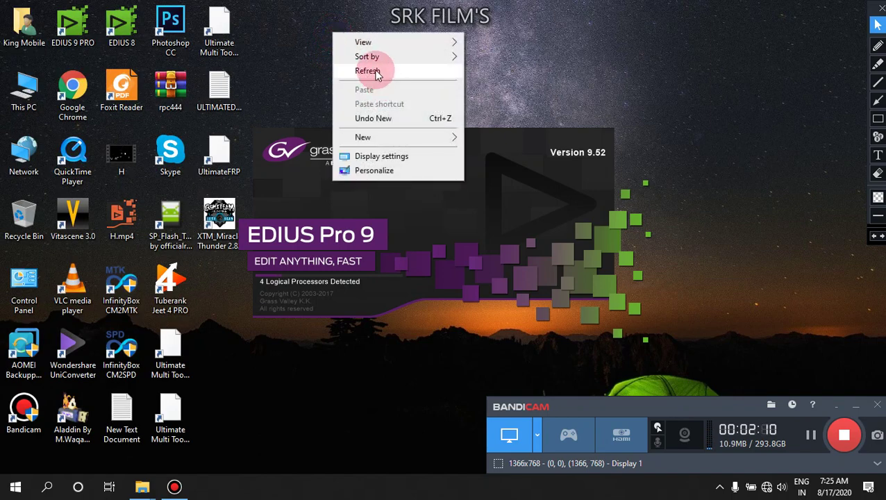
pyautogui.click(375, 72)
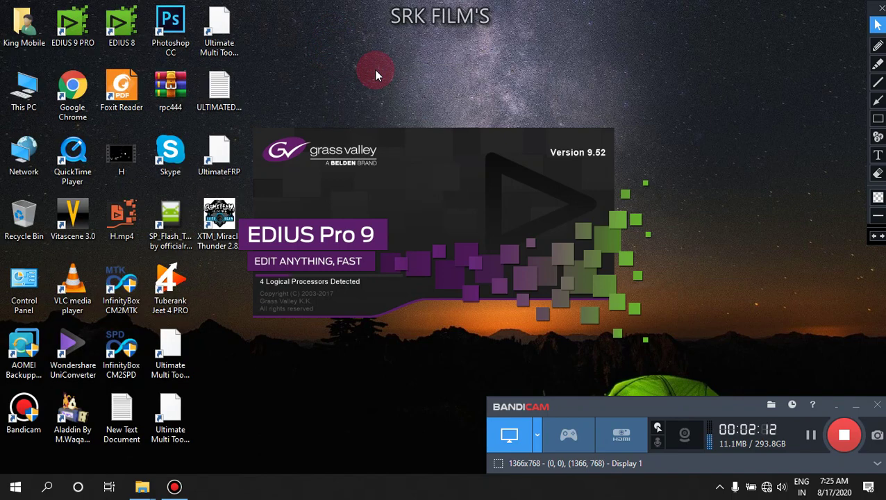
pyautogui.click(296, 288)
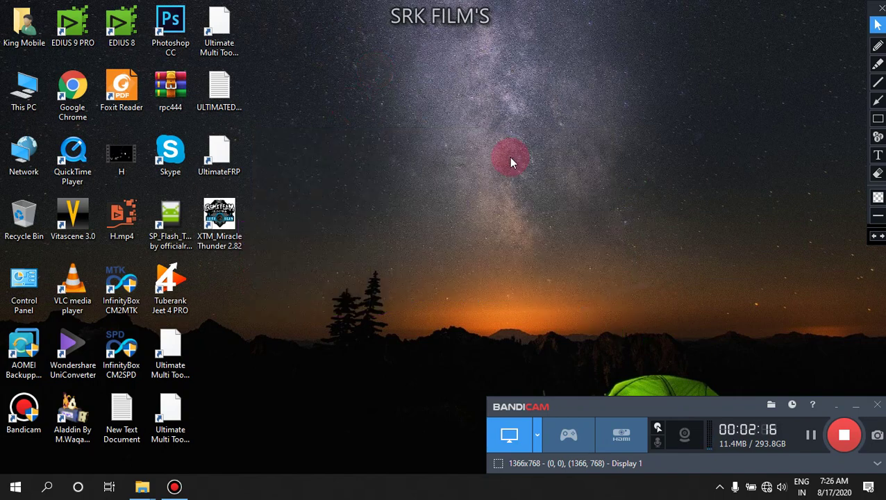
pyautogui.rightClick(463, 91)
pyautogui.click(492, 133)
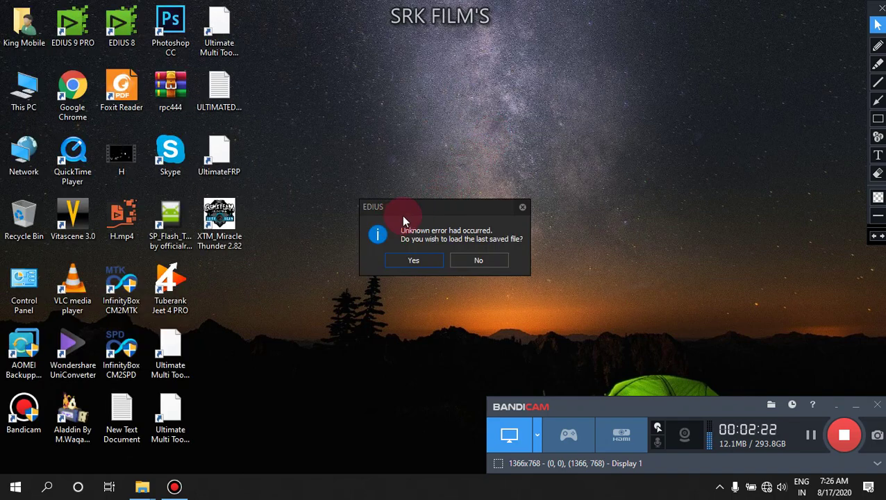
# Mark the EDIUS unknown-error prompt with a red rectangle, and clear it by returning to the normal pointer
pyautogui.click(878, 119)
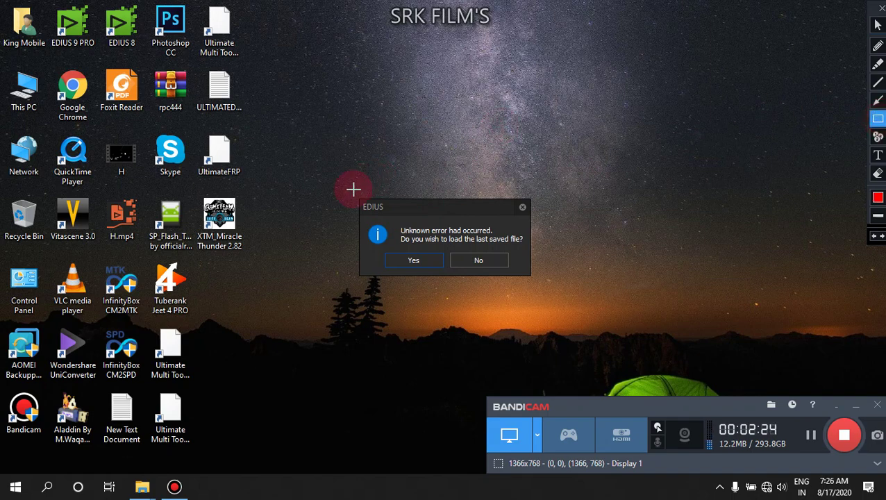
pyautogui.moveTo(338, 187); pyautogui.dragTo(562, 286)
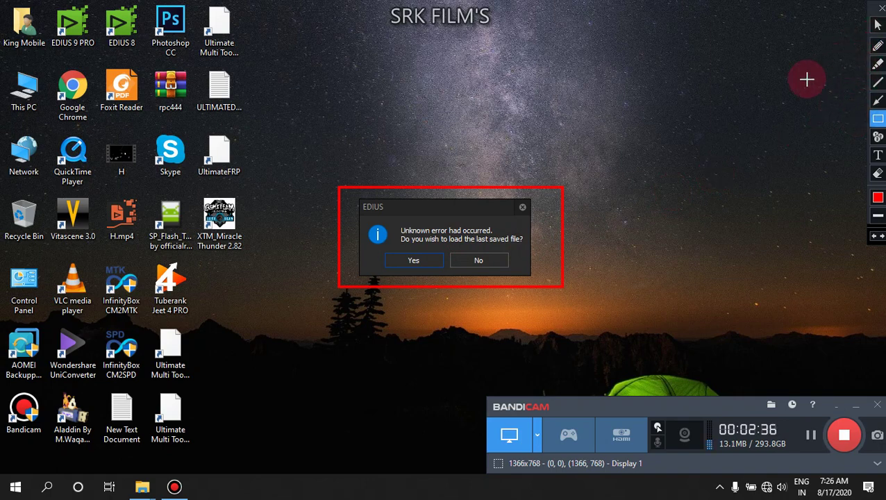
pyautogui.click(877, 25)
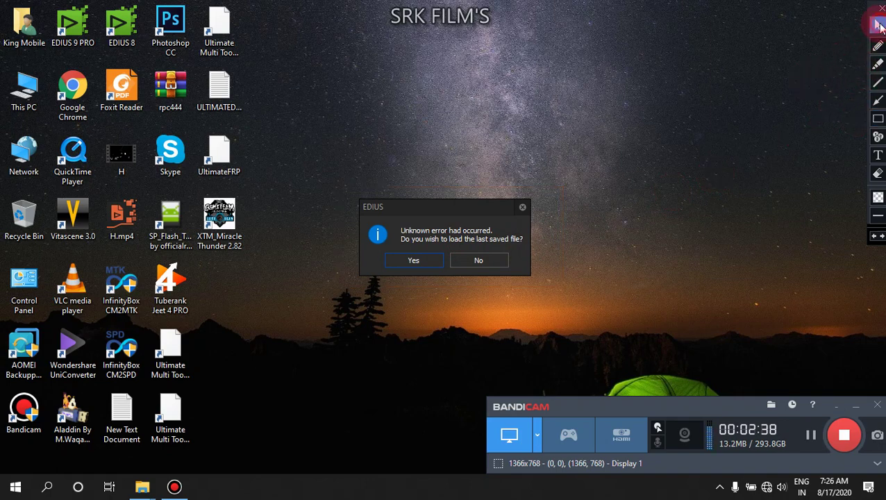
# Accept loading the last saved project file in the EDIUS recovery prompt
pyautogui.click(392, 262)
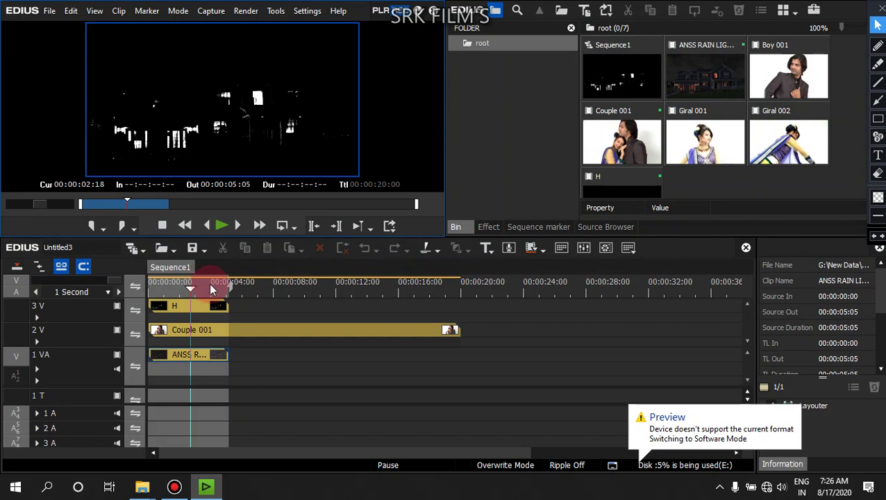
# Play back the opening seconds of Sequence1 from near the start of the timeline to check the recovered project
pyautogui.moveTo(196, 290); pyautogui.dragTo(158, 282)
pyautogui.press('space')
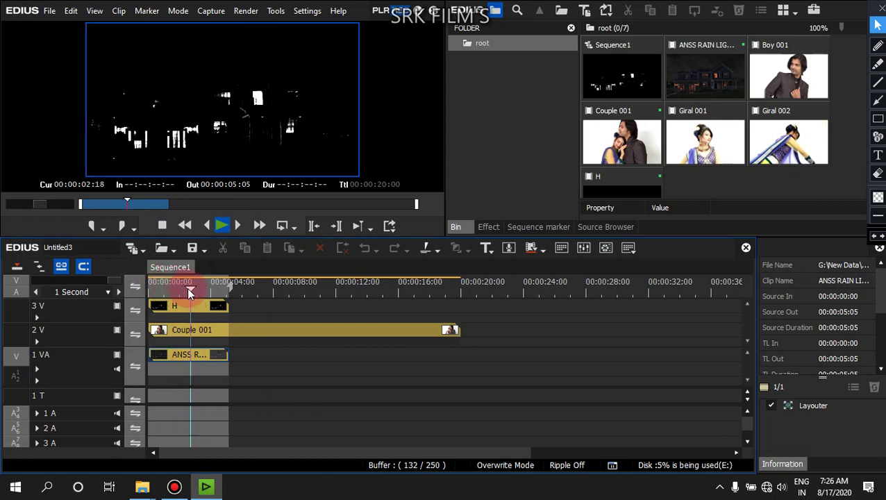
pyautogui.click(167, 288)
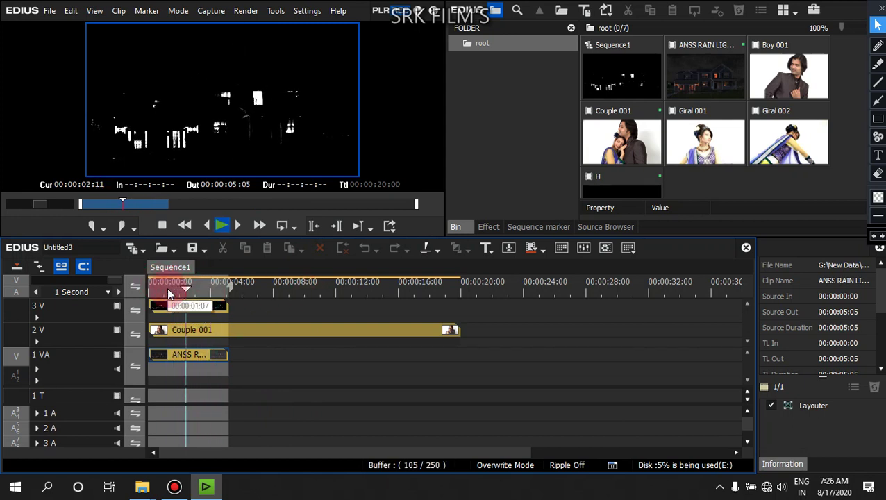
pyautogui.press('space')
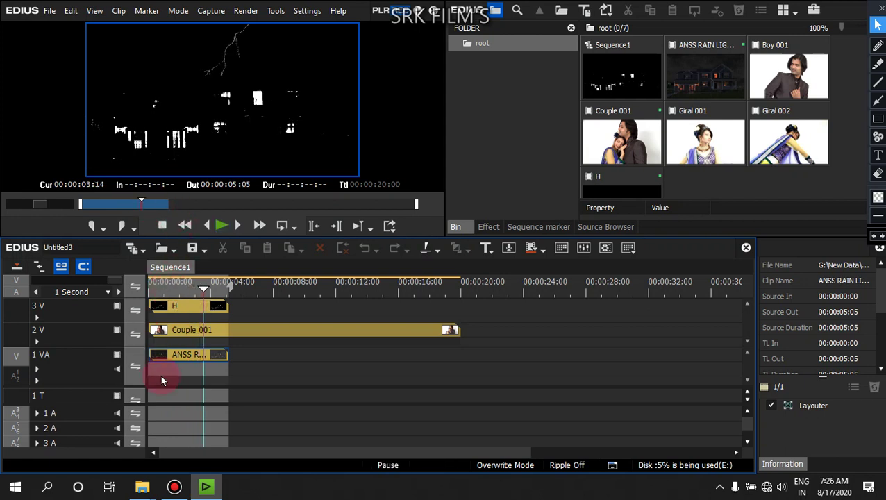
# Apply the Track Matte keyer to the mixer area of the H clip on track 3 V
pyautogui.moveTo(177, 332)
pyautogui.mouseDown()
pyautogui.moveTo(183, 323)
pyautogui.moveTo(200, 334)
pyautogui.moveTo(190, 333)
pyautogui.mouseUp()
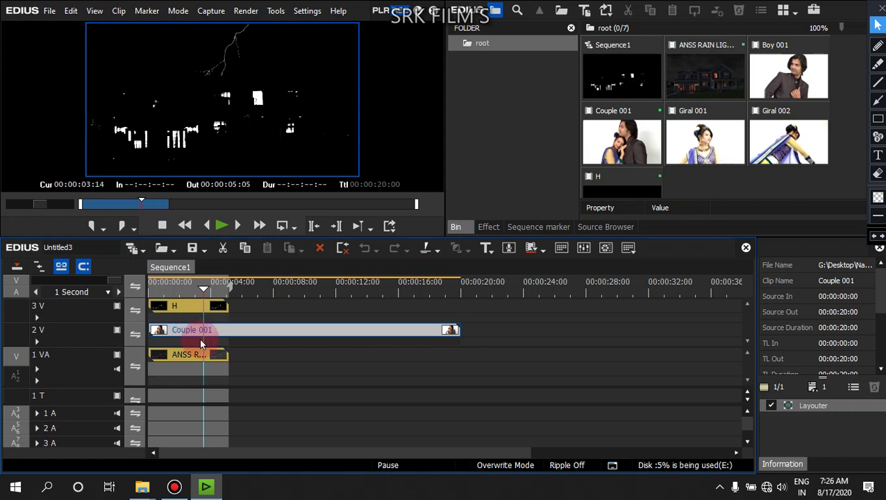
pyautogui.click(191, 319)
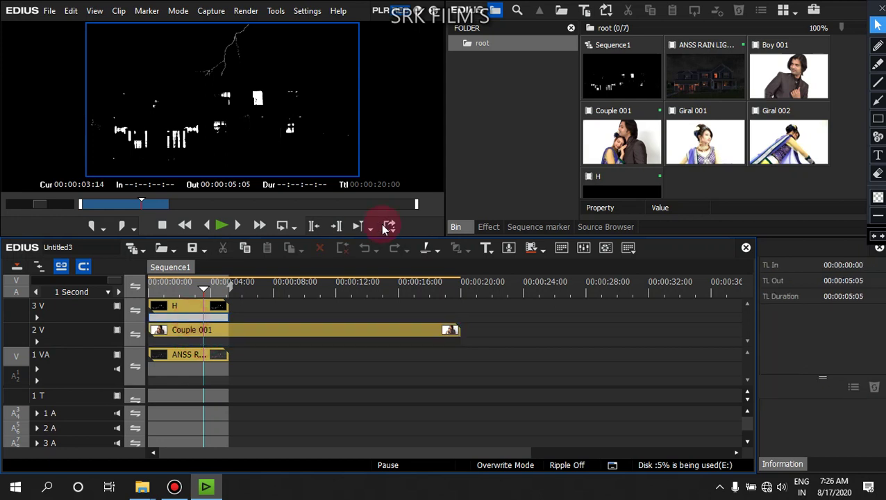
pyautogui.click(479, 227)
pyautogui.moveTo(754, 63); pyautogui.dragTo(177, 304)
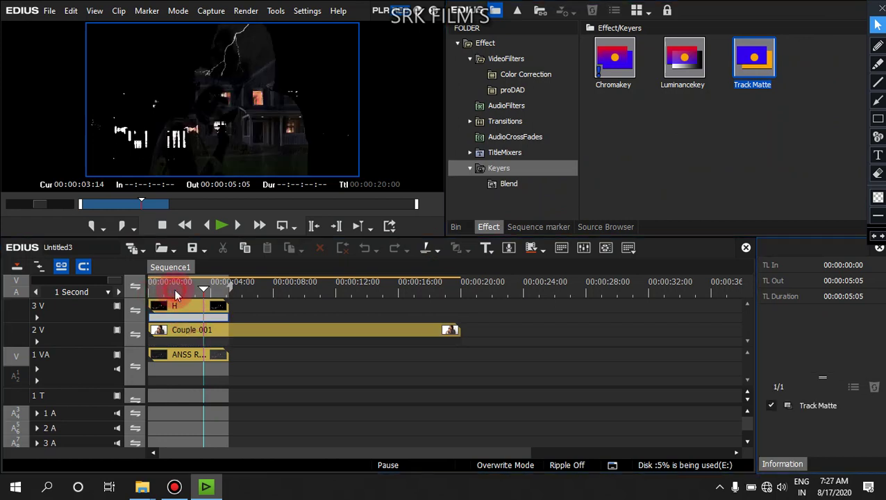
# Play back the first seconds of Sequence1 from the timeline start to check the Track Matte result
pyautogui.click(152, 288)
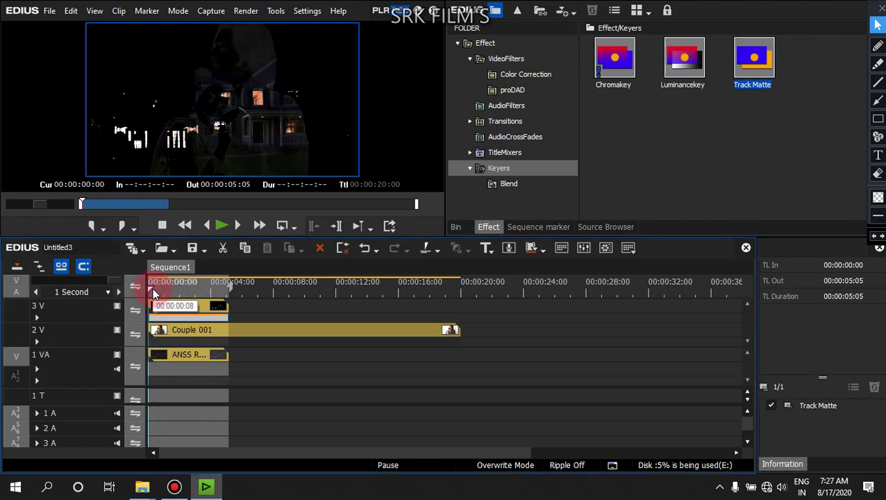
pyautogui.press('space')
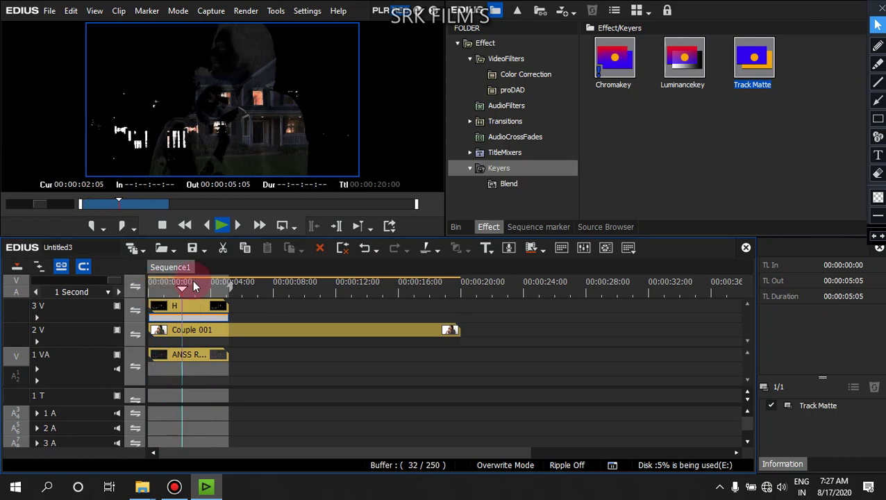
pyautogui.press('space')
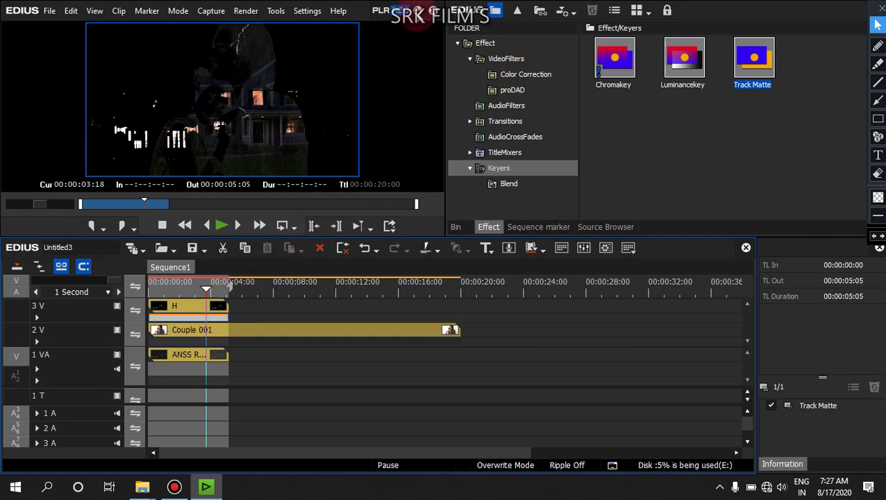
# Minimize the EDIUS window to reach the desktop, and refresh the desktop
pyautogui.click(425, 14)
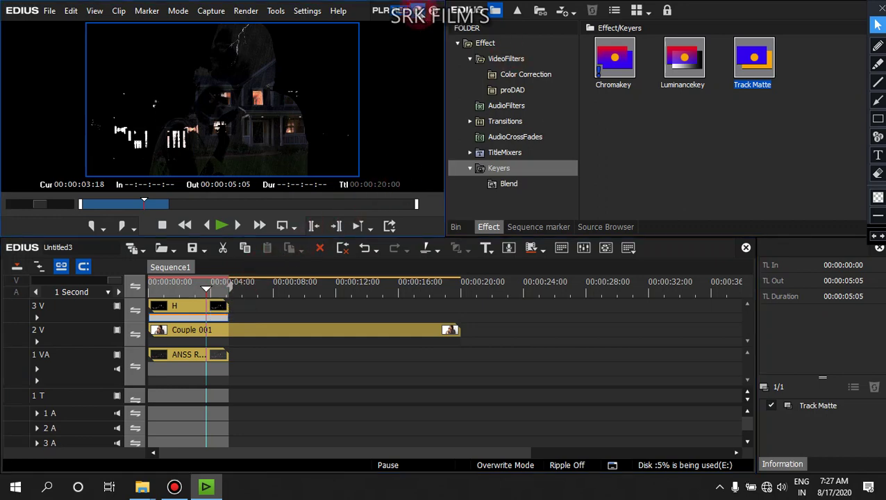
pyautogui.rightClick(354, 77)
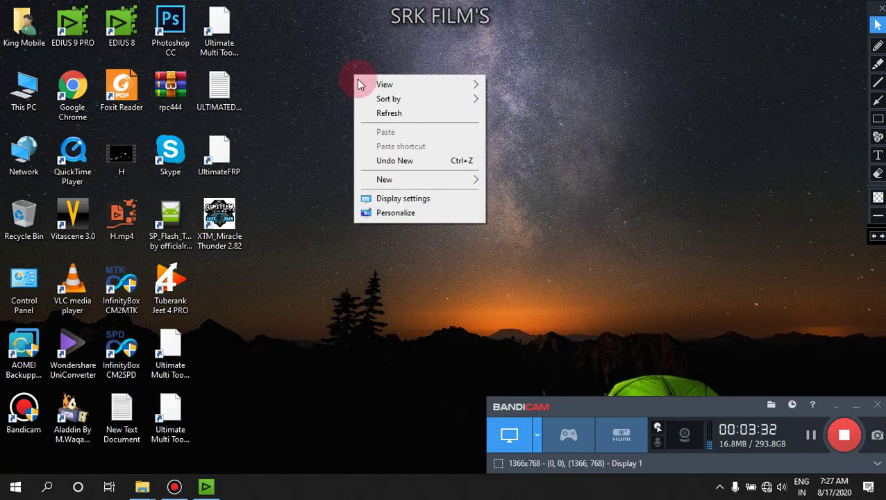
pyautogui.click(389, 112)
pyautogui.rightClick(317, 85)
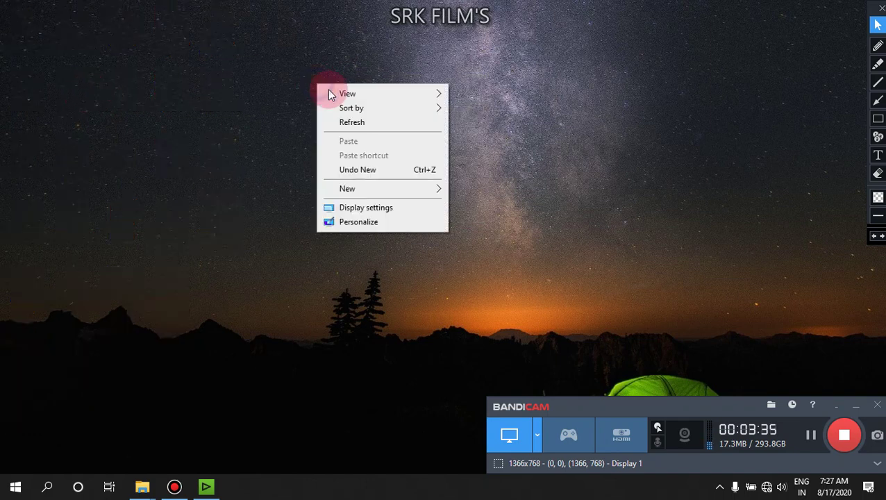
pyautogui.click(372, 122)
pyautogui.rightClick(370, 122)
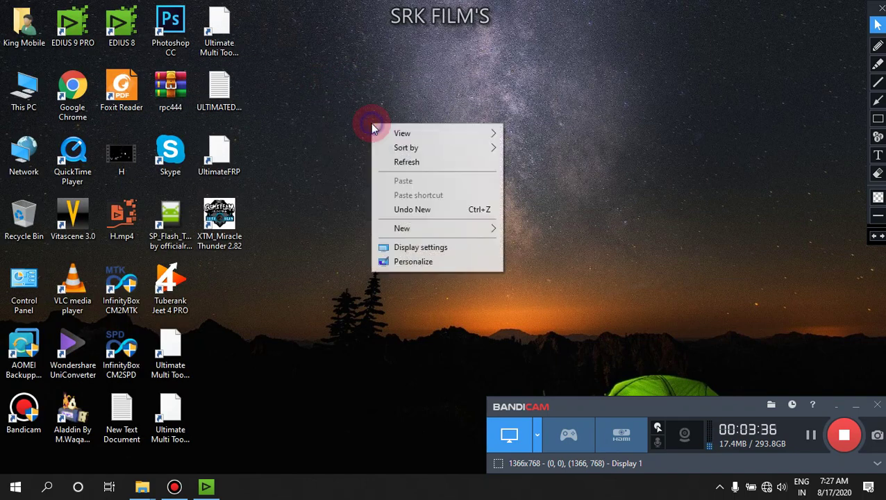
pyautogui.click(415, 161)
pyautogui.rightClick(417, 161)
pyautogui.click(466, 207)
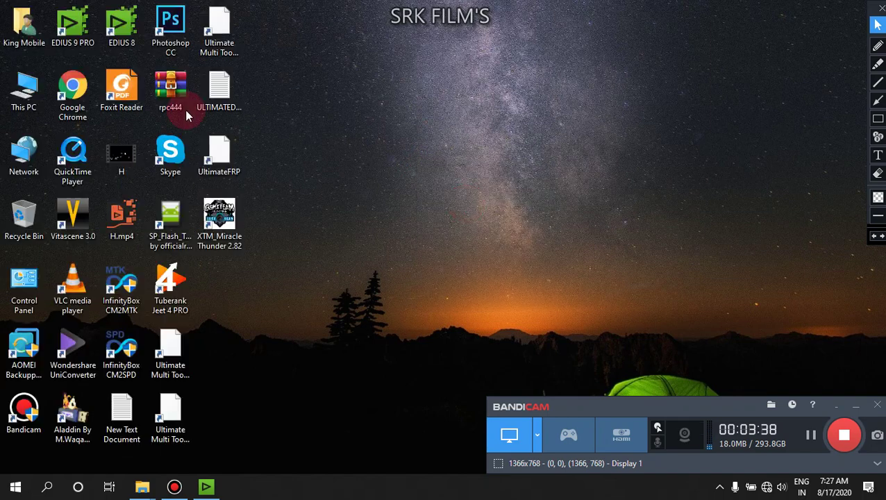
# Open the properties of This PC to review the Windows edition, processor and installed memory, and close the System window
pyautogui.rightClick(24, 75)
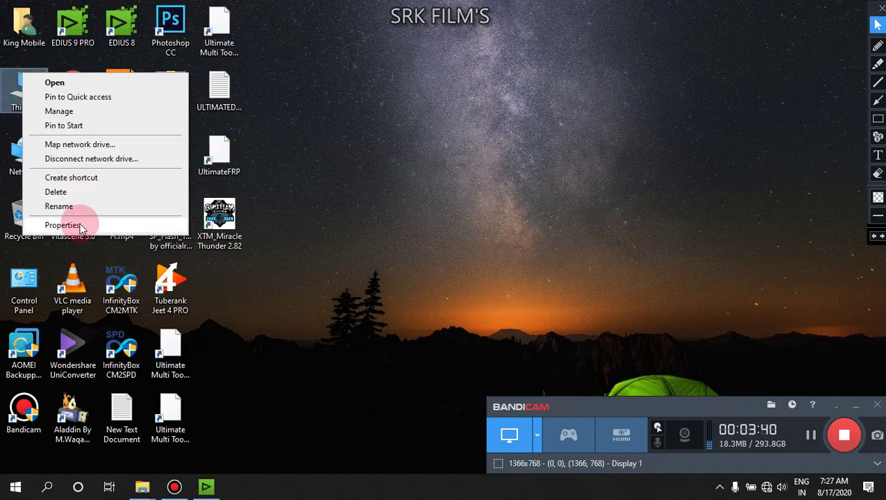
pyautogui.click(80, 223)
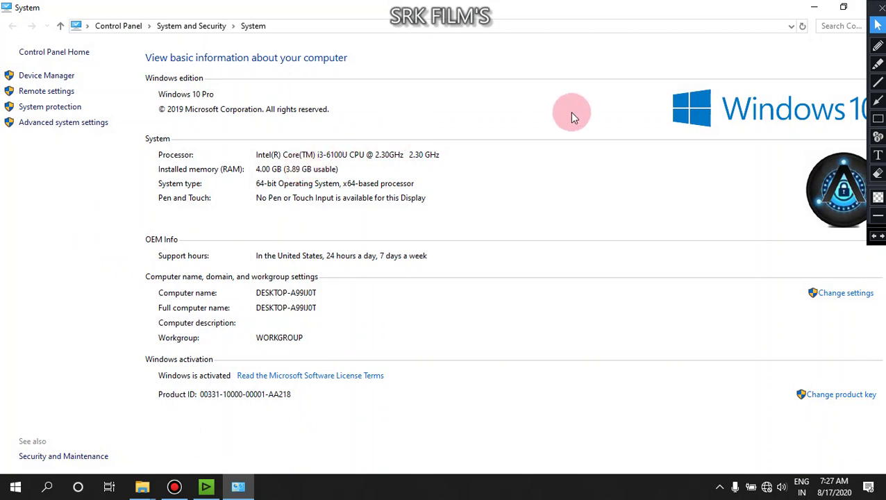
pyautogui.click(866, 8)
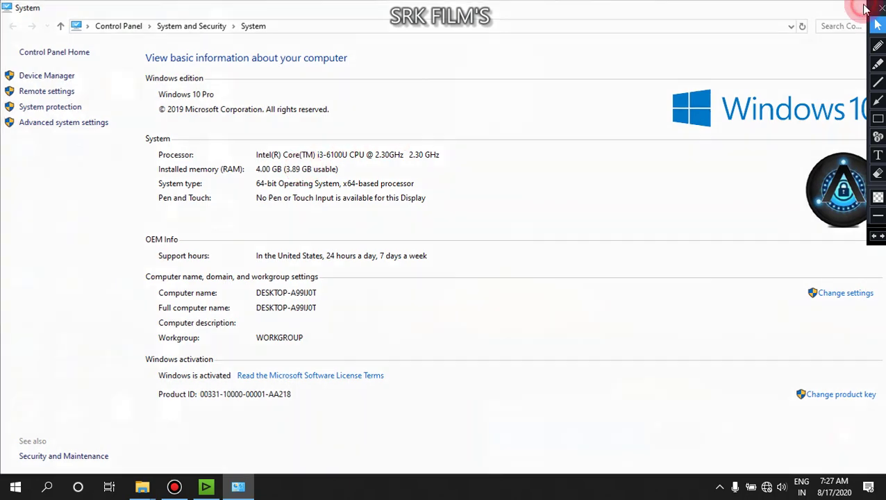
pyautogui.rightClick(527, 66)
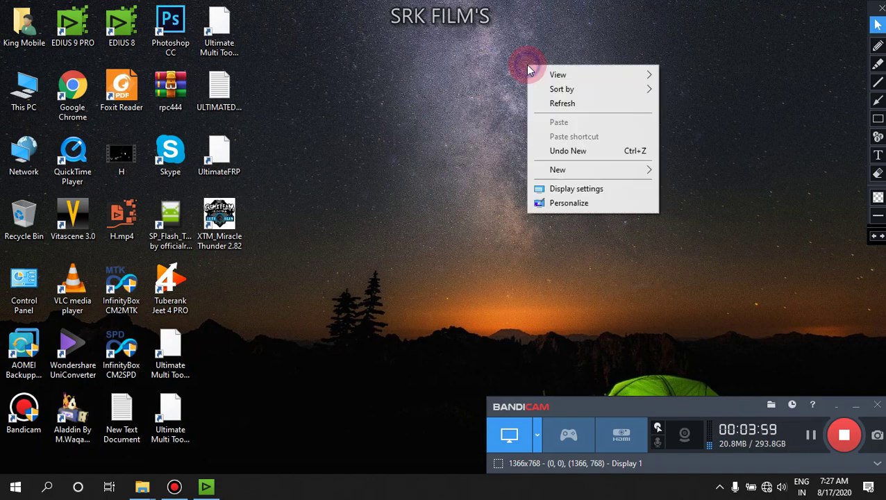
pyautogui.click(561, 107)
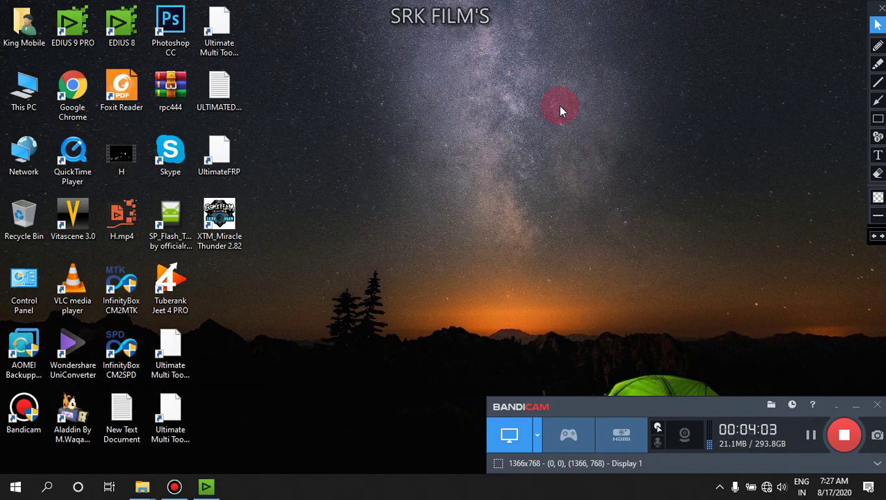
pyautogui.rightClick(388, 128)
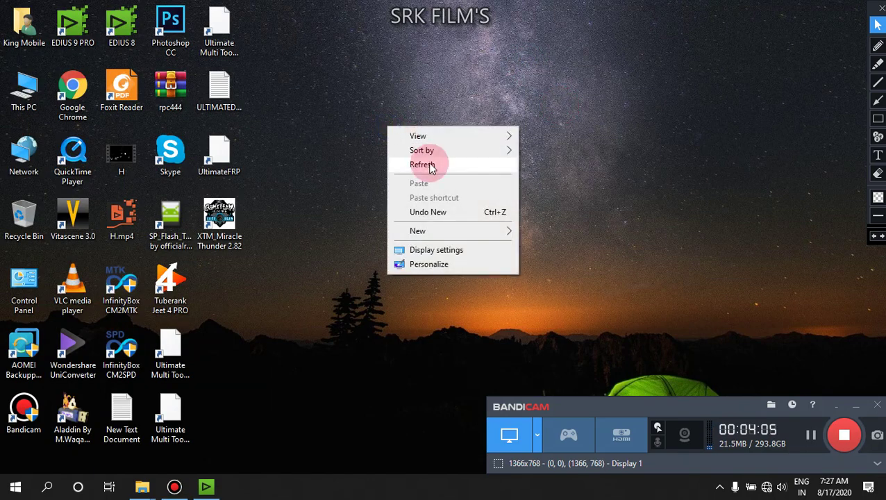
pyautogui.click(431, 166)
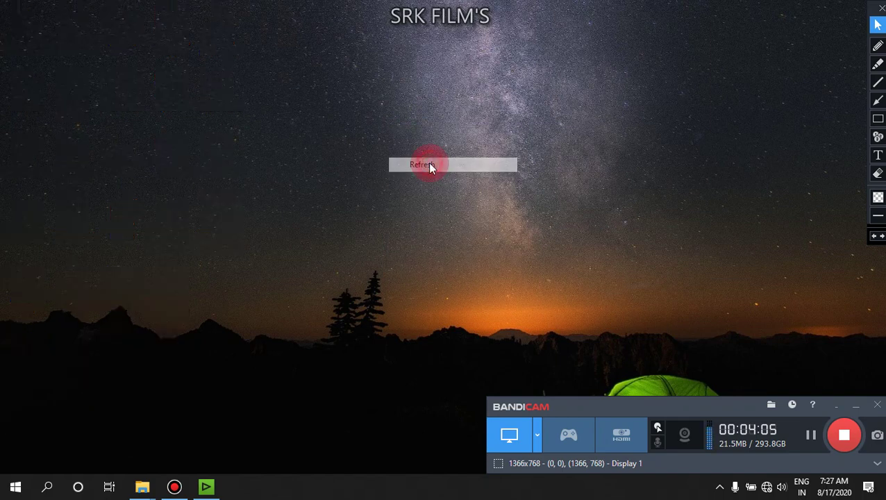
# Switch back to EDIUS and scrub through the opening seconds of Sequence1 to examine the matted composite
pyautogui.click(208, 488)
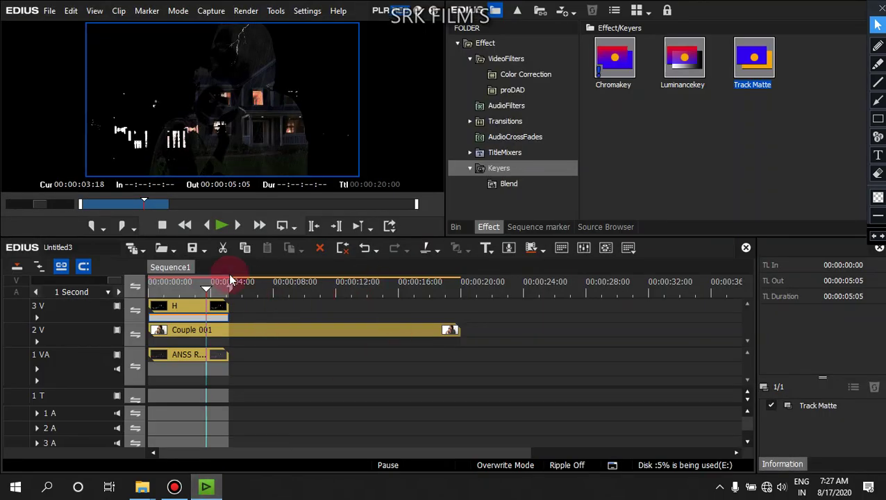
pyautogui.click(210, 291)
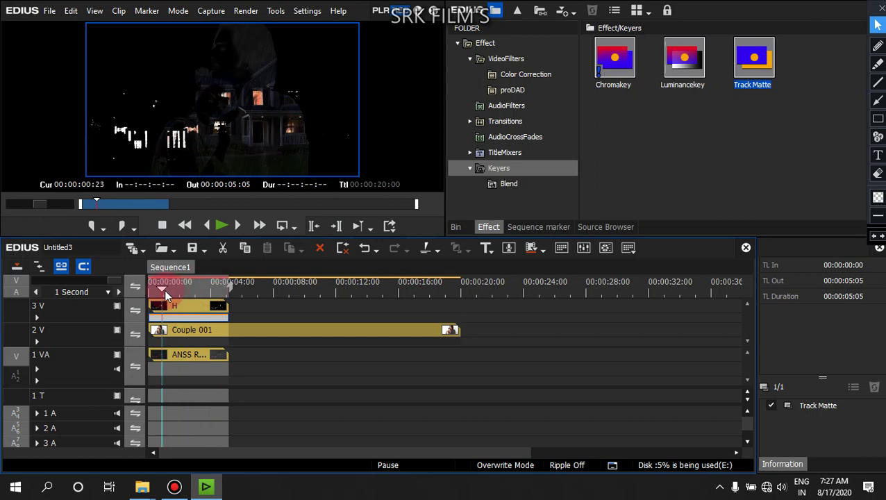
pyautogui.moveTo(207, 288); pyautogui.dragTo(203, 312)
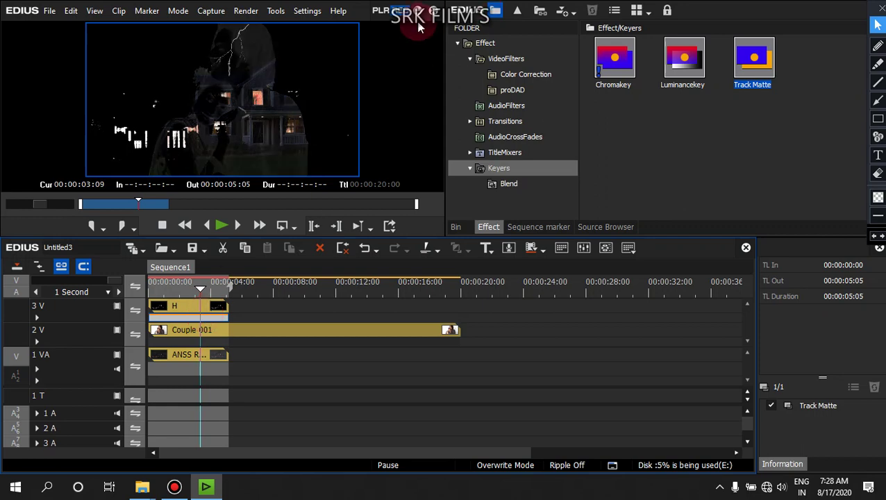
pyautogui.press('super+d')
pyautogui.rightClick(354, 123)
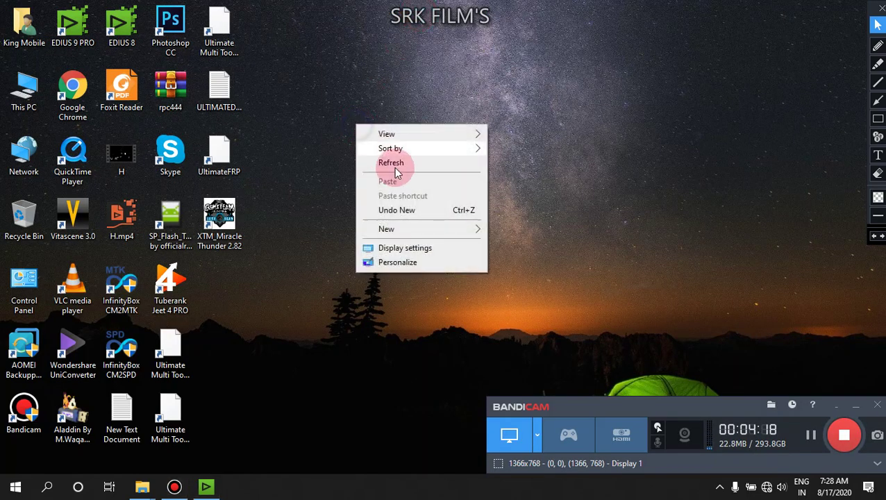
pyautogui.click(402, 167)
pyautogui.rightClick(402, 162)
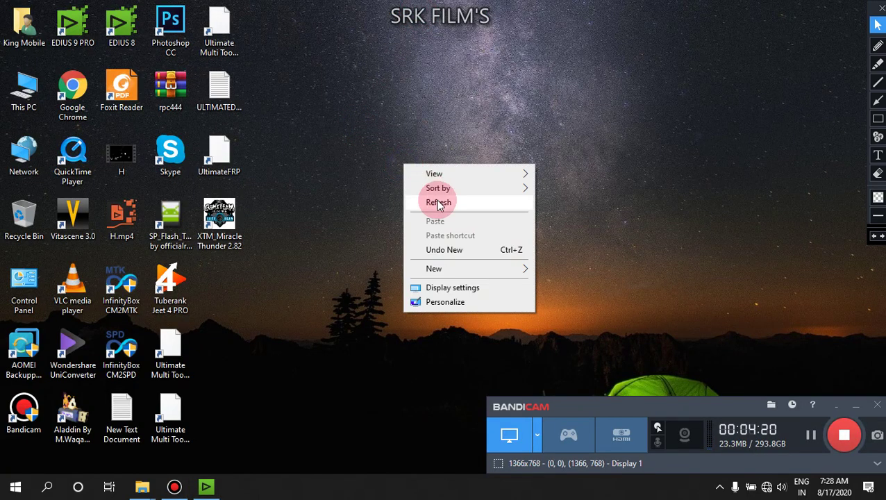
pyautogui.click(436, 200)
pyautogui.rightClick(363, 158)
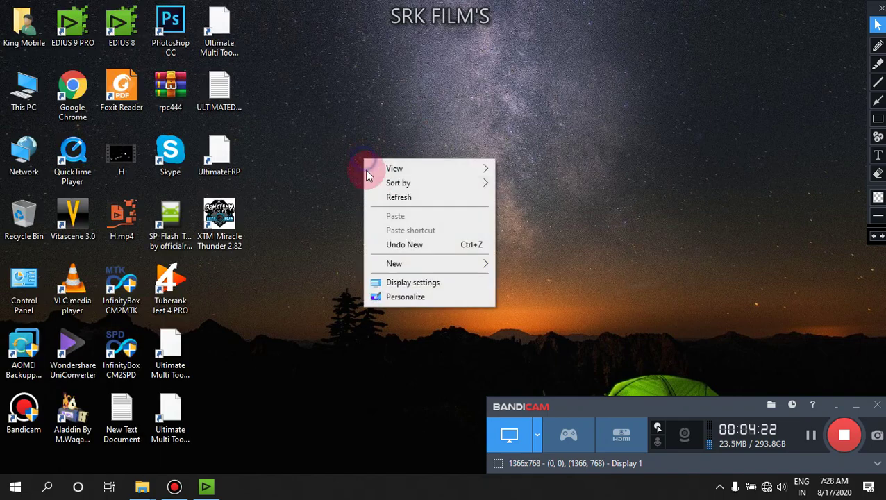
pyautogui.click(397, 199)
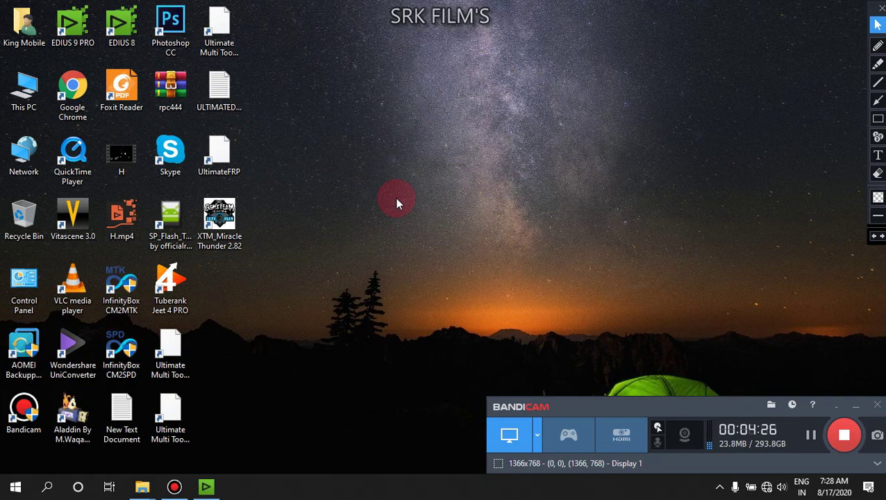
pyautogui.rightClick(332, 158)
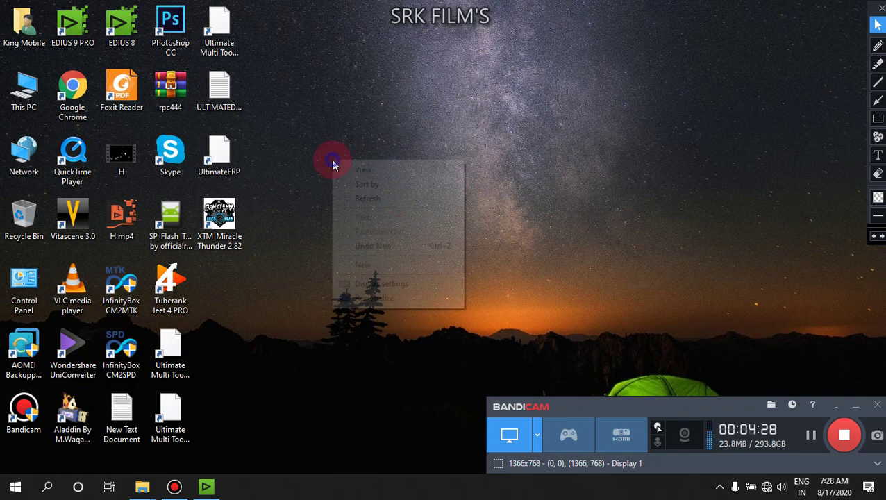
pyautogui.click(377, 199)
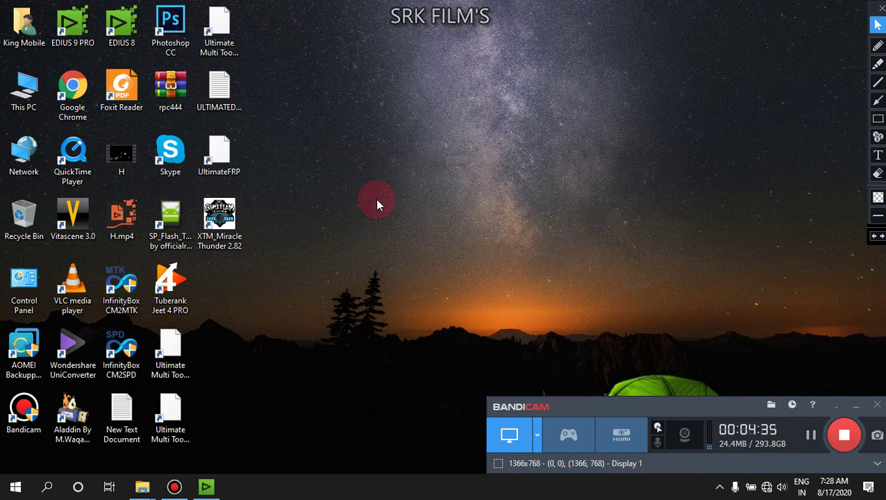
pyautogui.rightClick(375, 198)
pyautogui.click(430, 240)
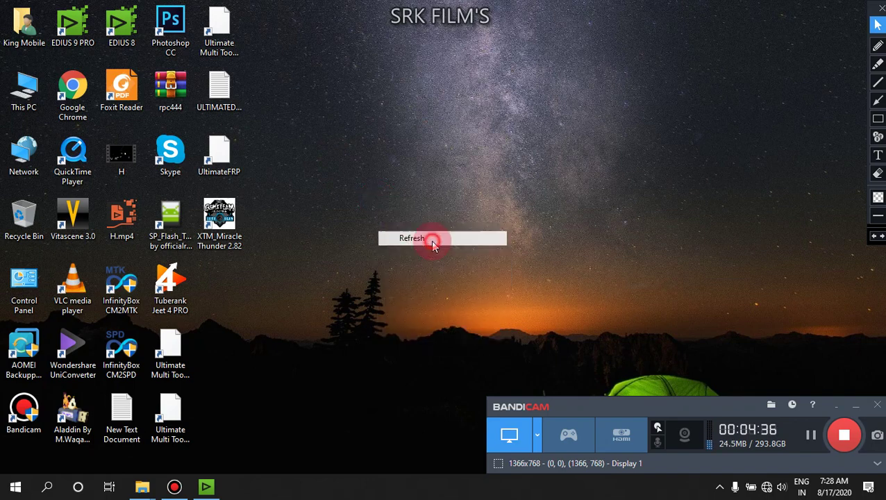
# Switch to EDIUS and delete the H, Couple 001 and ANSS rain clips from the Sequence1 timeline
pyautogui.click(206, 487)
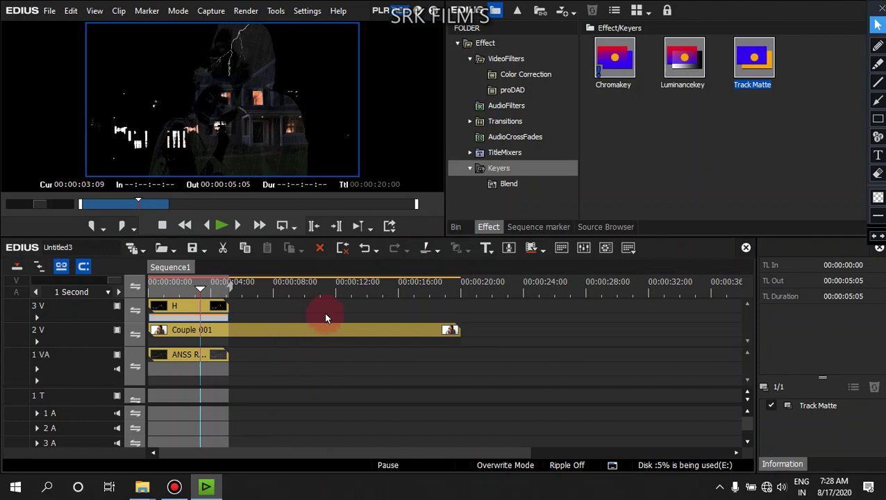
pyautogui.moveTo(322, 311); pyautogui.dragTo(159, 383)
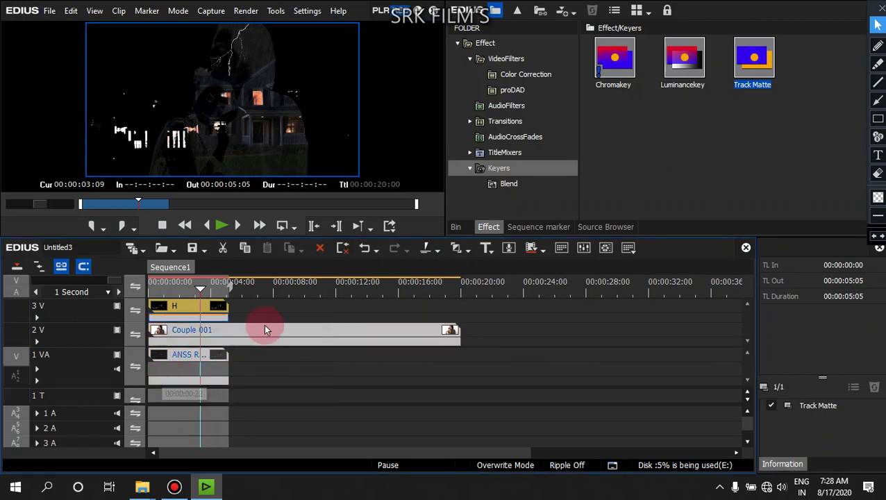
pyautogui.moveTo(254, 299); pyautogui.dragTo(140, 398)
pyautogui.press('Delete')
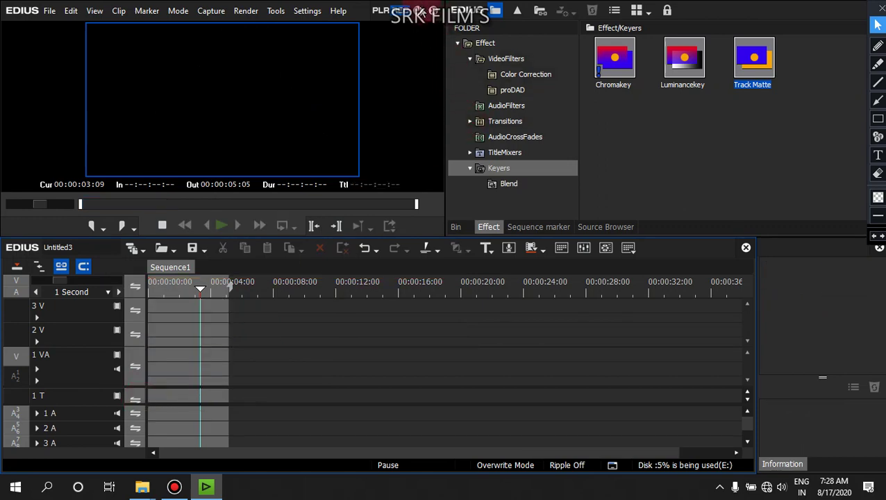
# Minimize EDIUS to return to the desktop, and refresh the desktop view several times
pyautogui.press('super+d')
pyautogui.rightClick(297, 129)
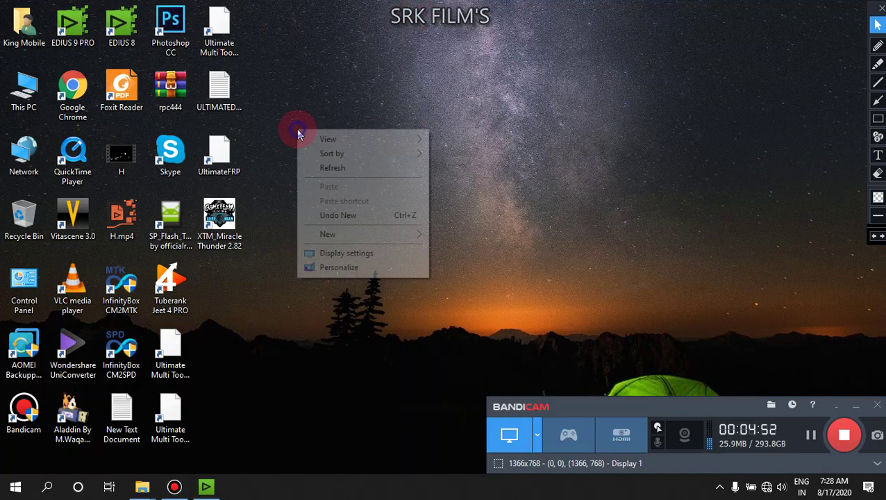
pyautogui.click(366, 168)
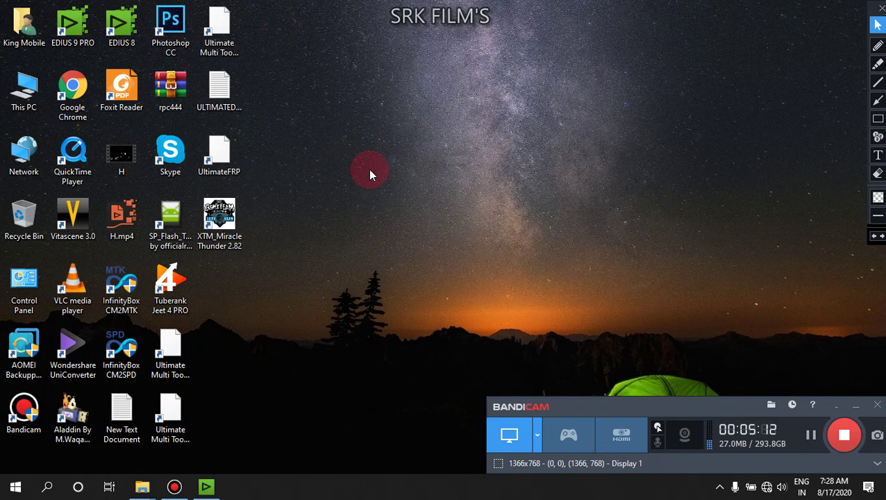
pyautogui.rightClick(276, 79)
pyautogui.click(317, 118)
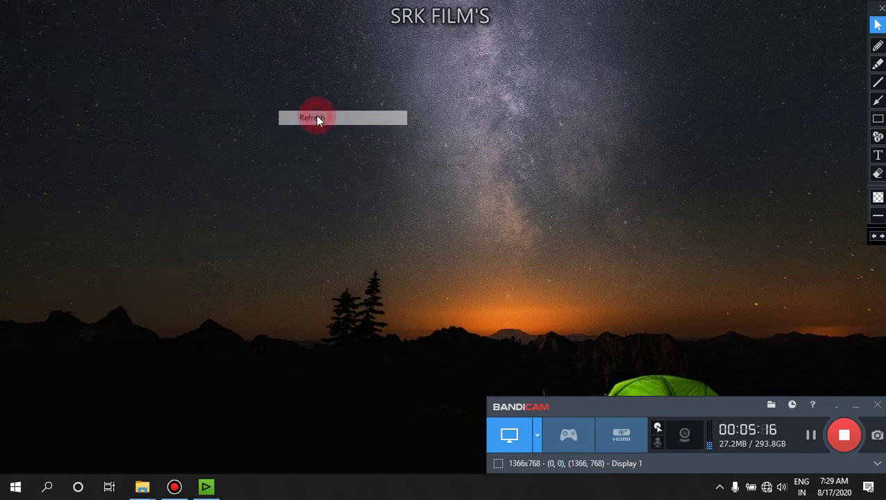
pyautogui.rightClick(315, 113)
pyautogui.click(352, 151)
pyautogui.rightClick(355, 152)
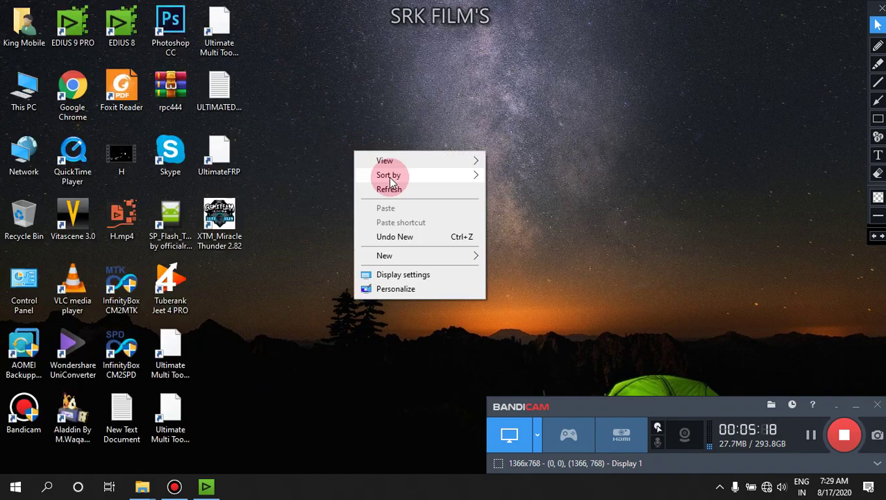
pyautogui.click(387, 189)
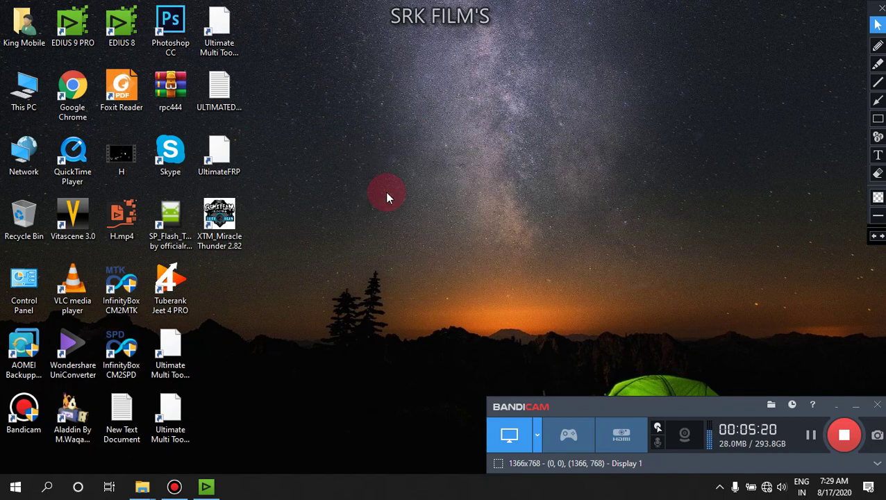